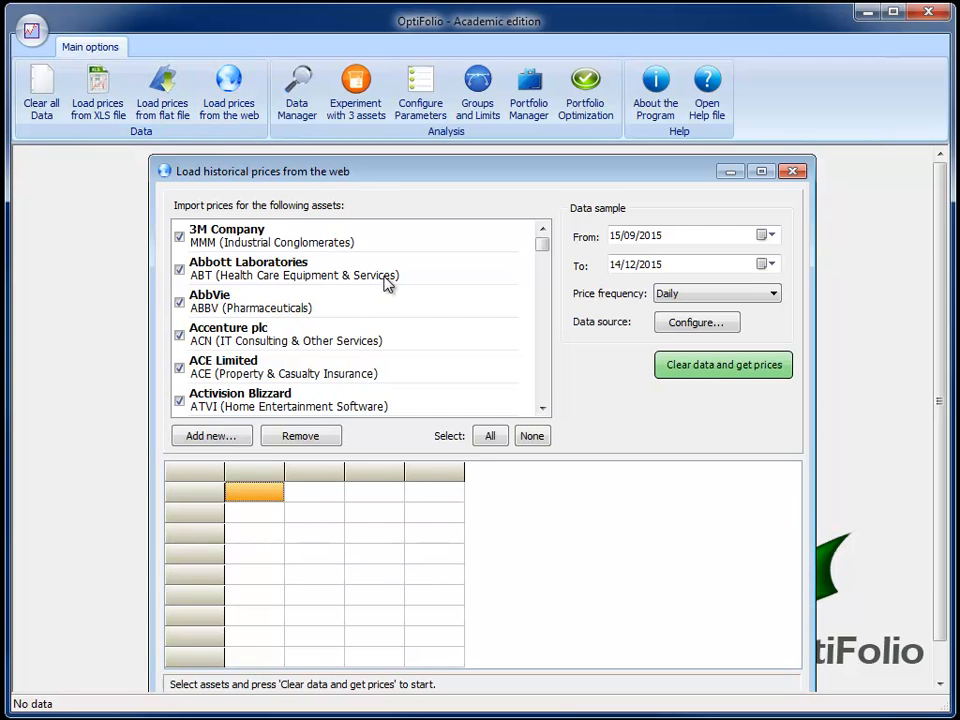
Step: Review the list of available assets and load daily historical prices from the web for the checked ones, clearing existing data
click(542, 409)
click(542, 409)
click(542, 409)
click(542, 409)
click(542, 409)
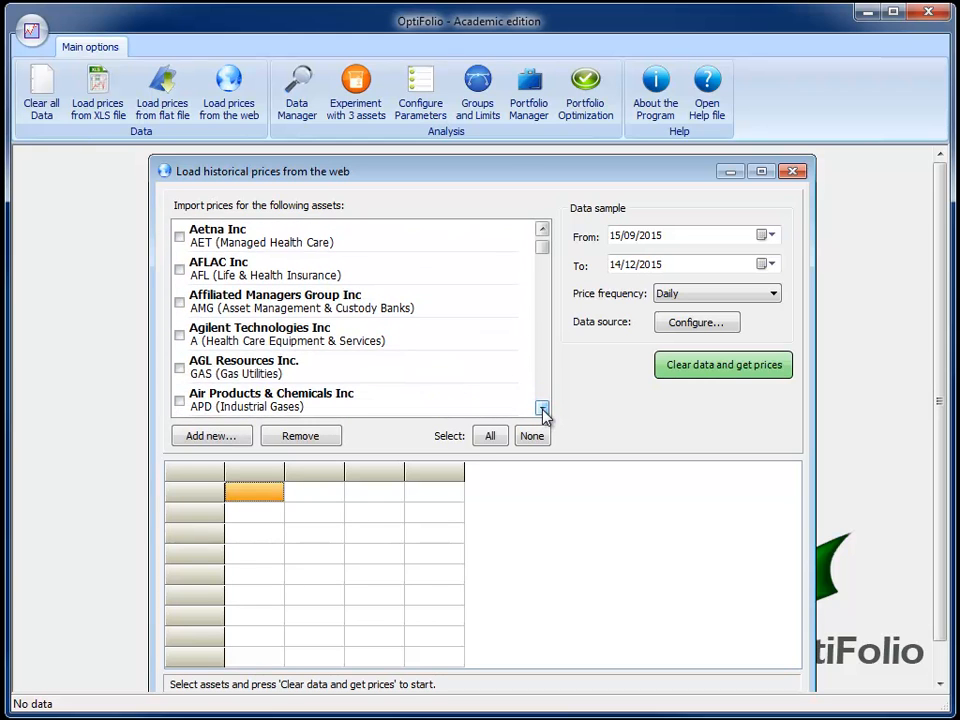
click(542, 409)
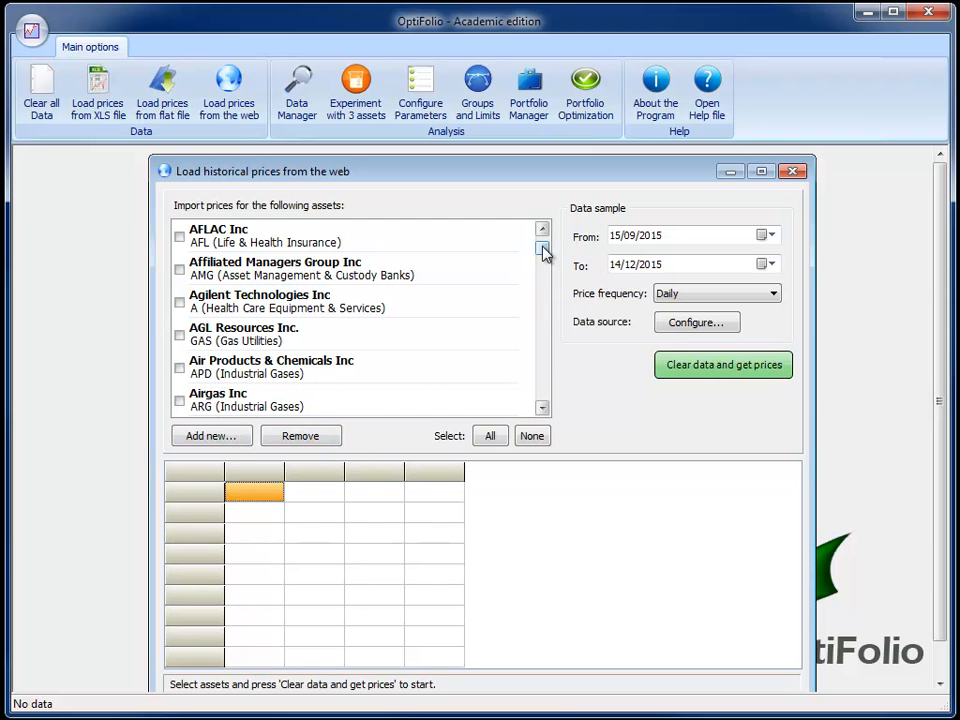
drag(542, 247, 541, 239)
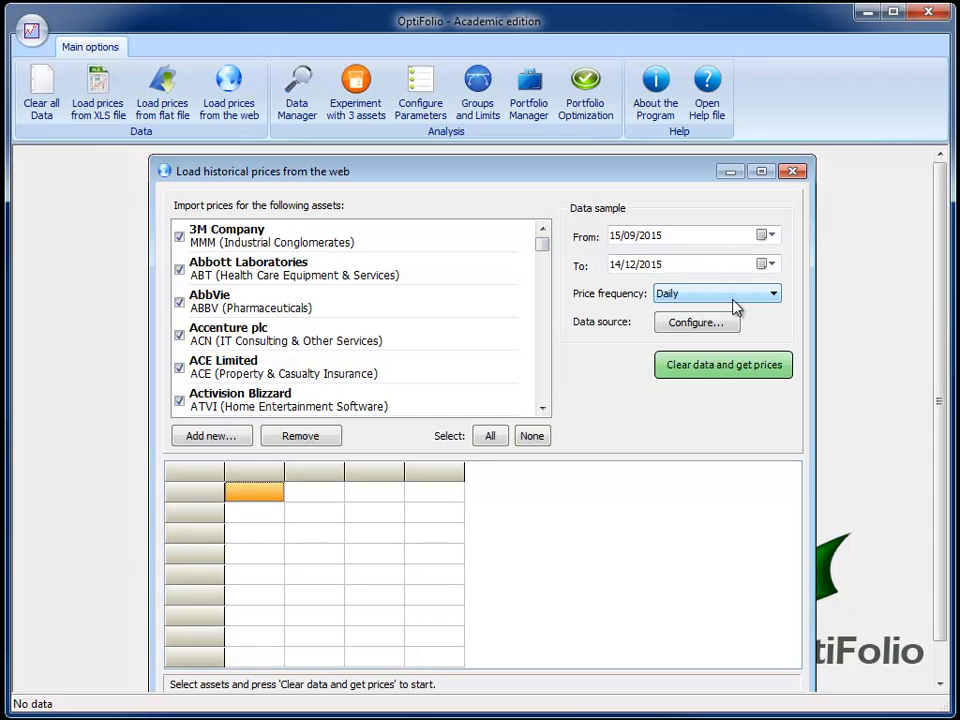
click(744, 380)
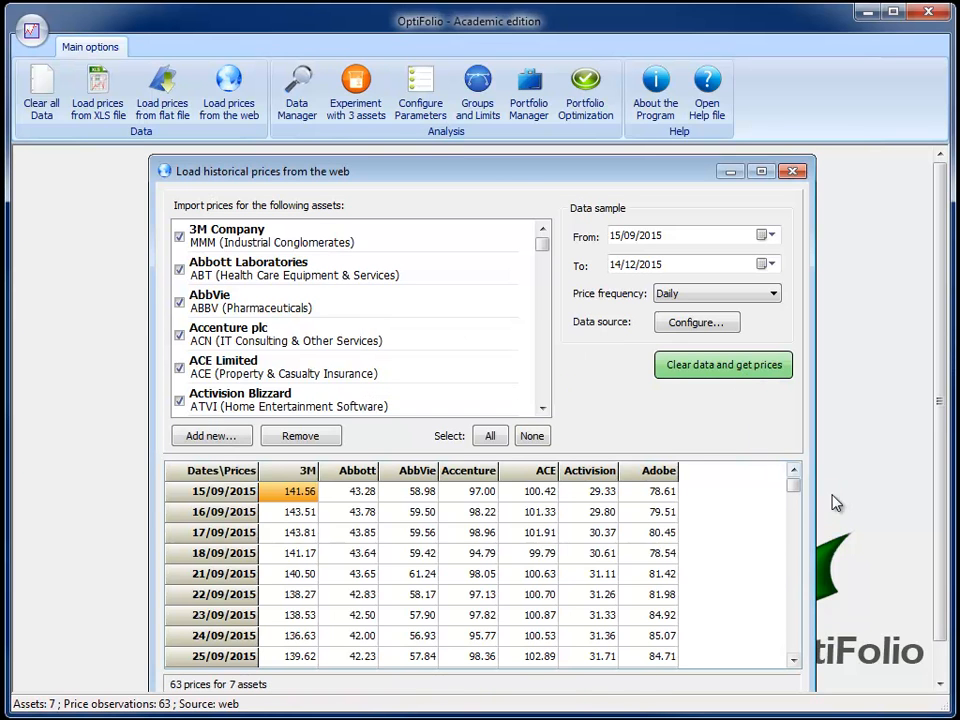
click(795, 541)
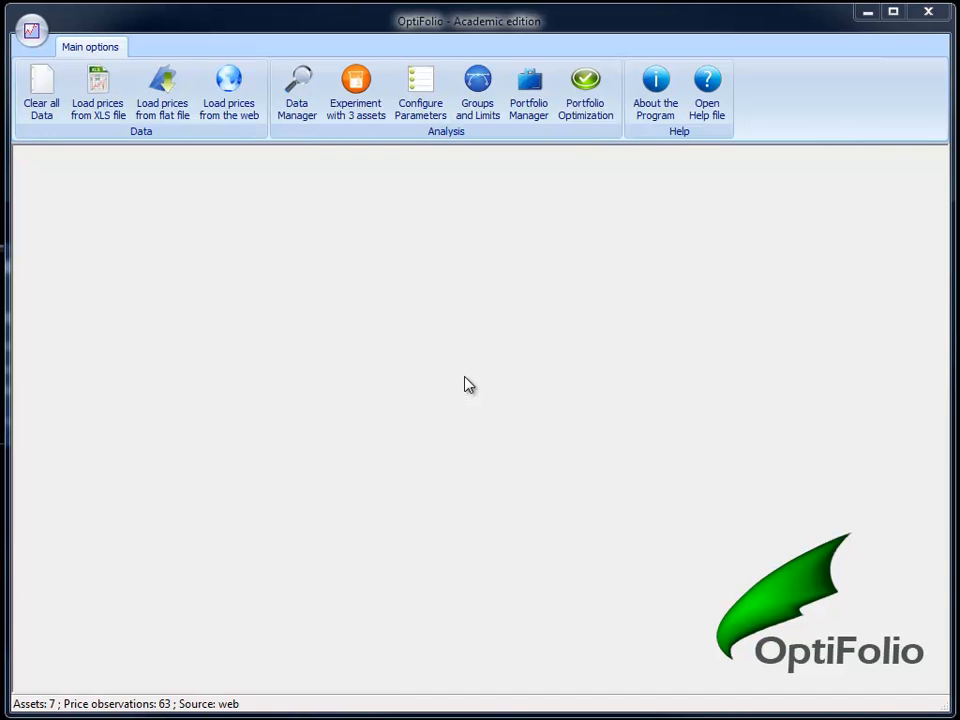
Step: Examine the loaded assets' historical prices, asset returns, mean returns and correlations in the Data Manager
click(296, 118)
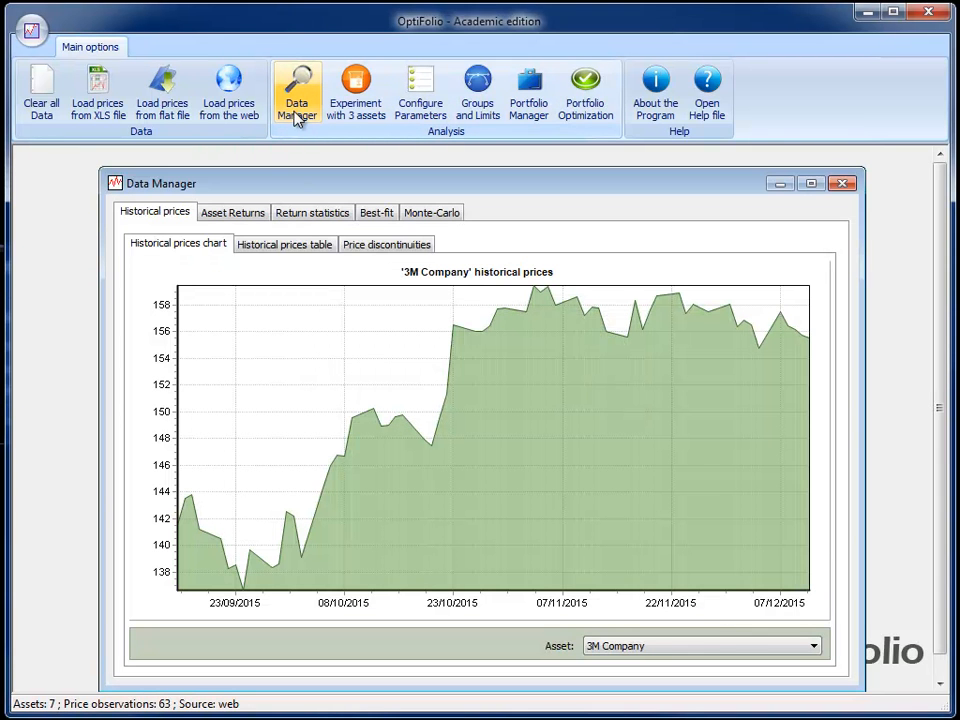
click(297, 258)
click(251, 215)
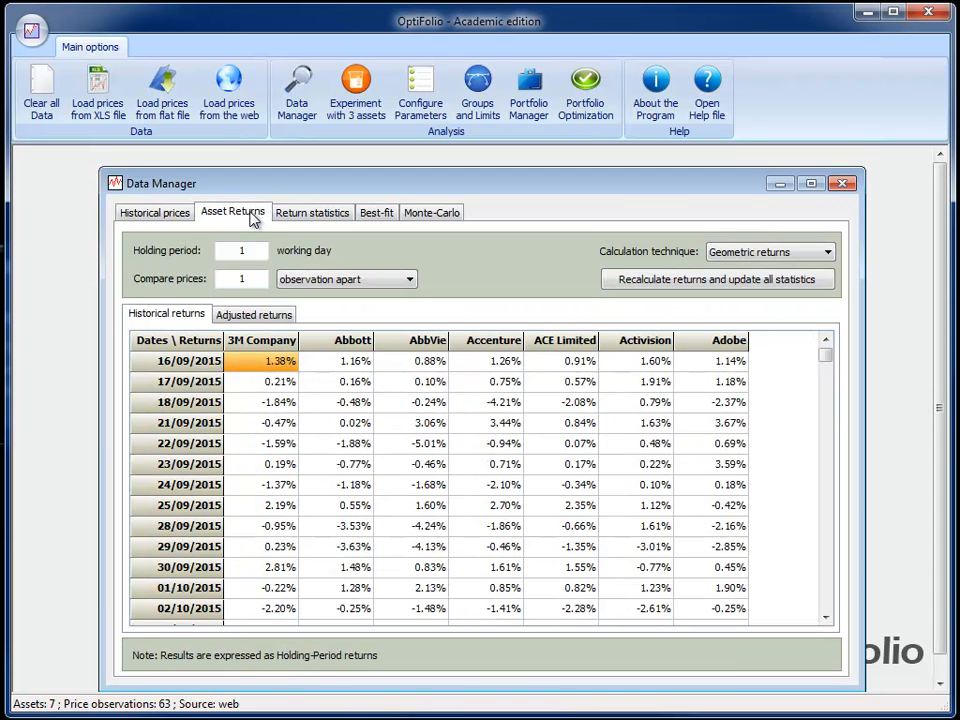
click(300, 220)
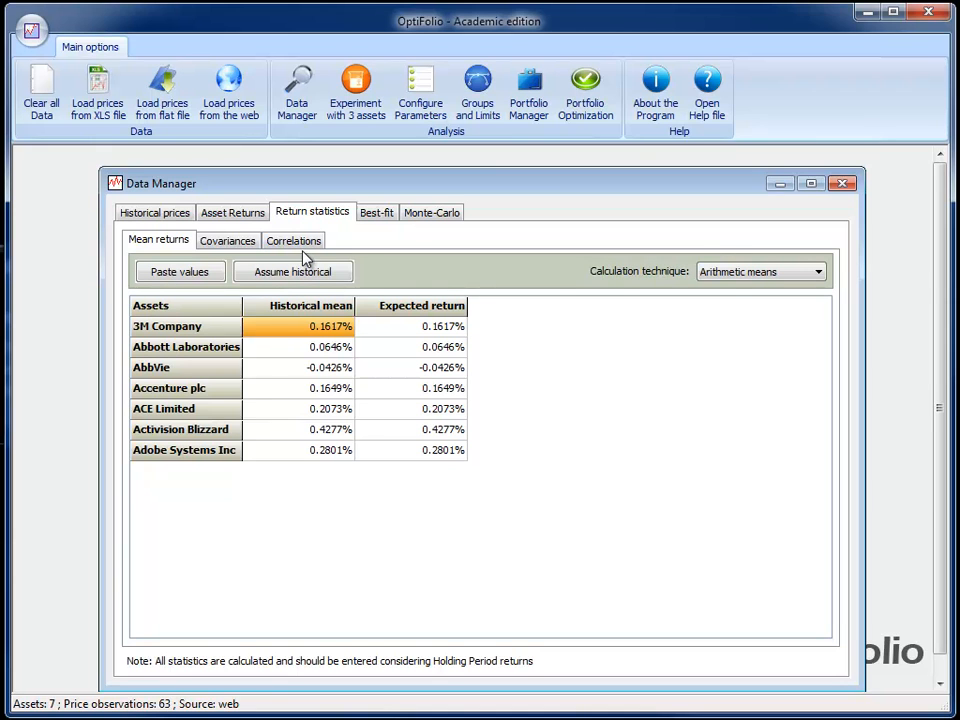
click(304, 248)
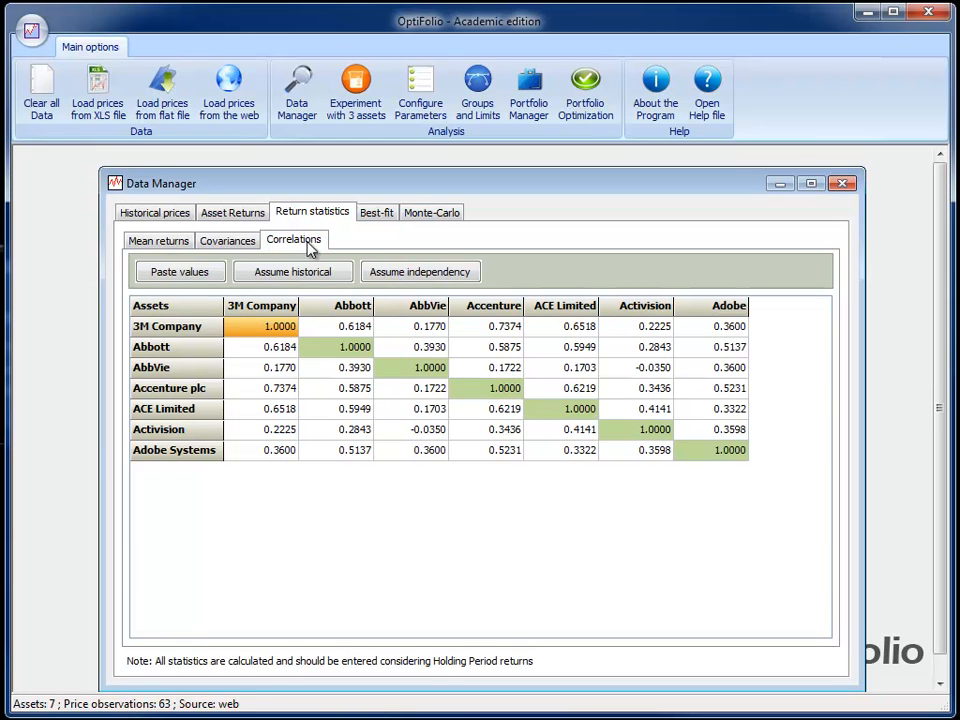
Step: Run a Monte-Carlo price forecast for 3M Company over a 30-working-day horizon and close the Data Manager
click(414, 214)
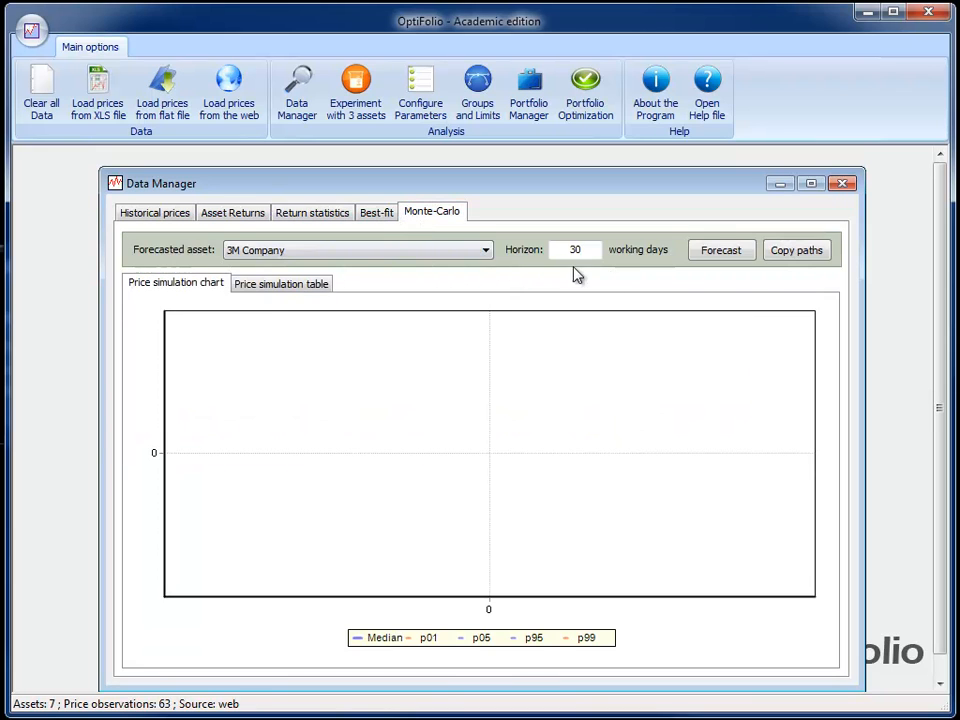
click(745, 258)
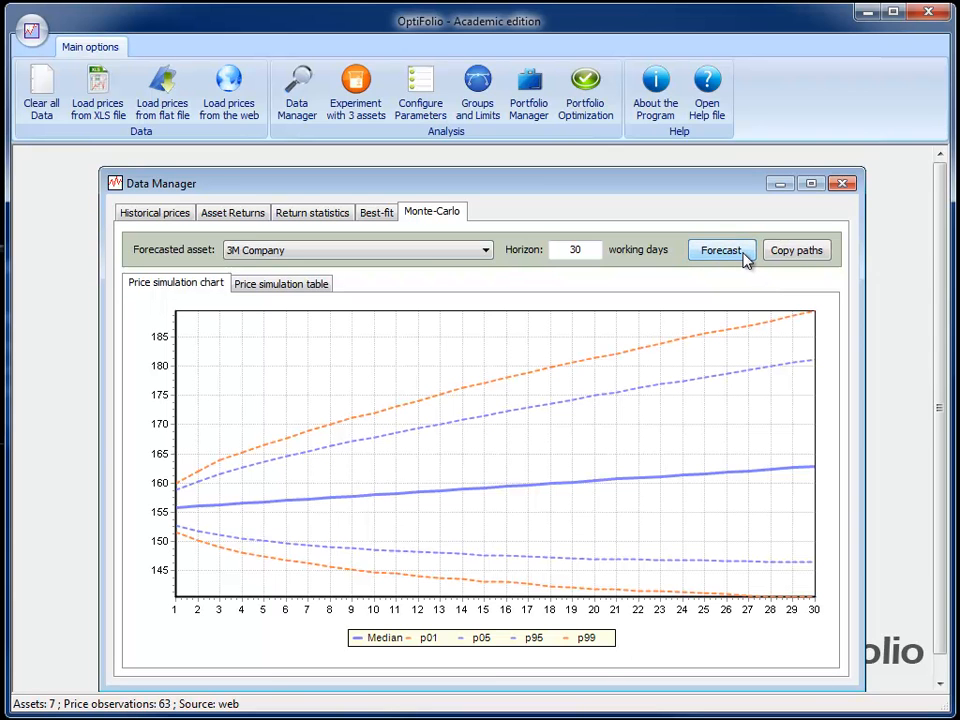
click(843, 184)
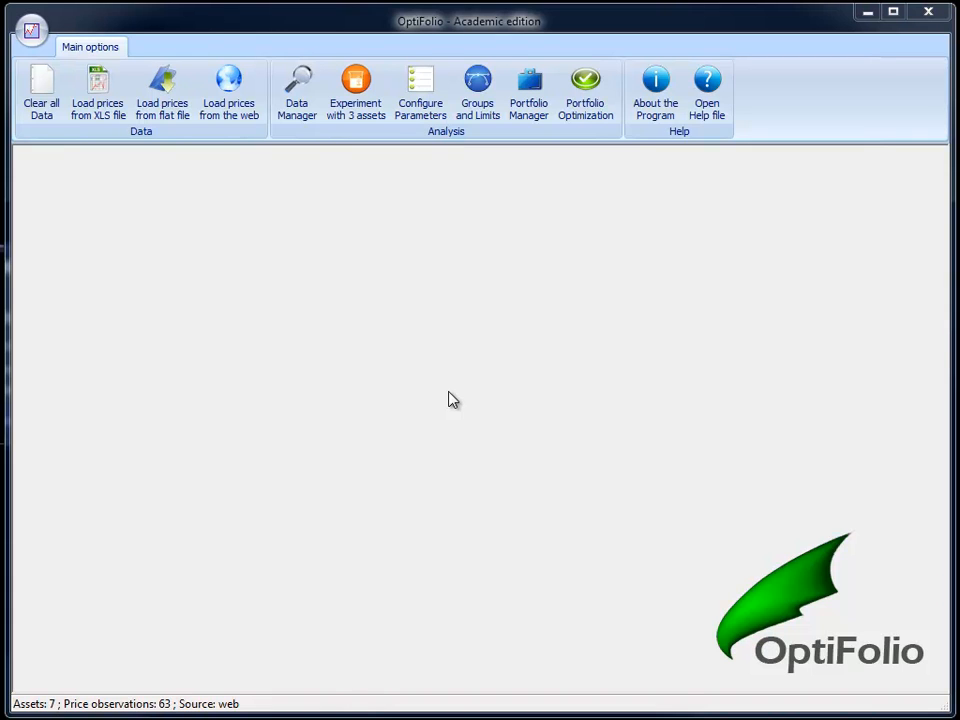
Step: Run a portfolio optimization with the Markowitz-Sharpe (MVO) chart and Exhaustive combinations (Sobol) search, stopping it once the frontier is well filled
click(582, 103)
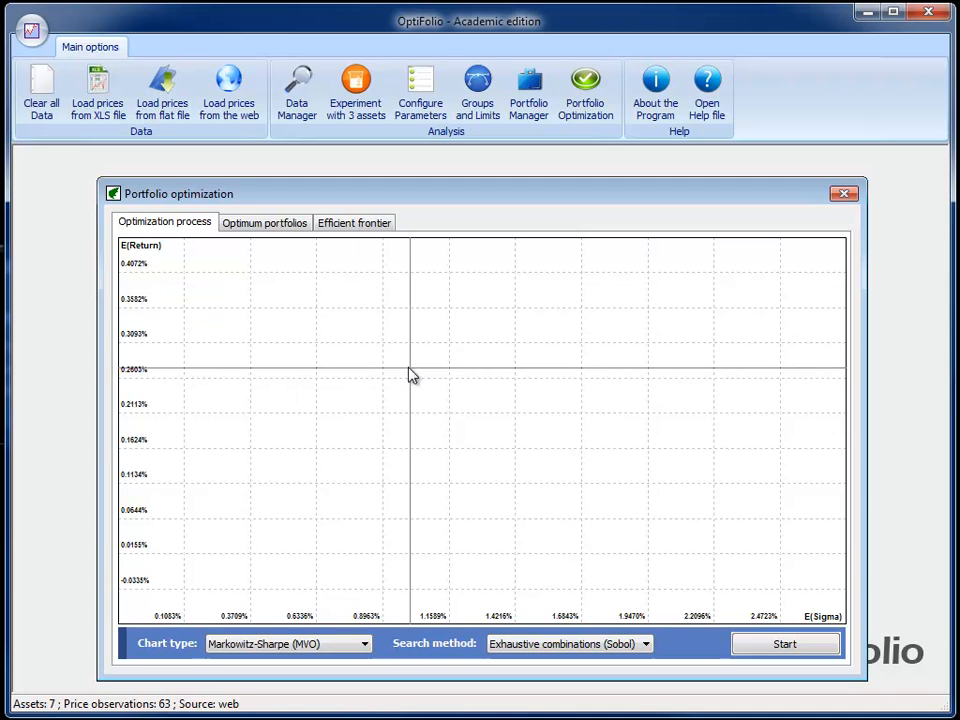
click(812, 641)
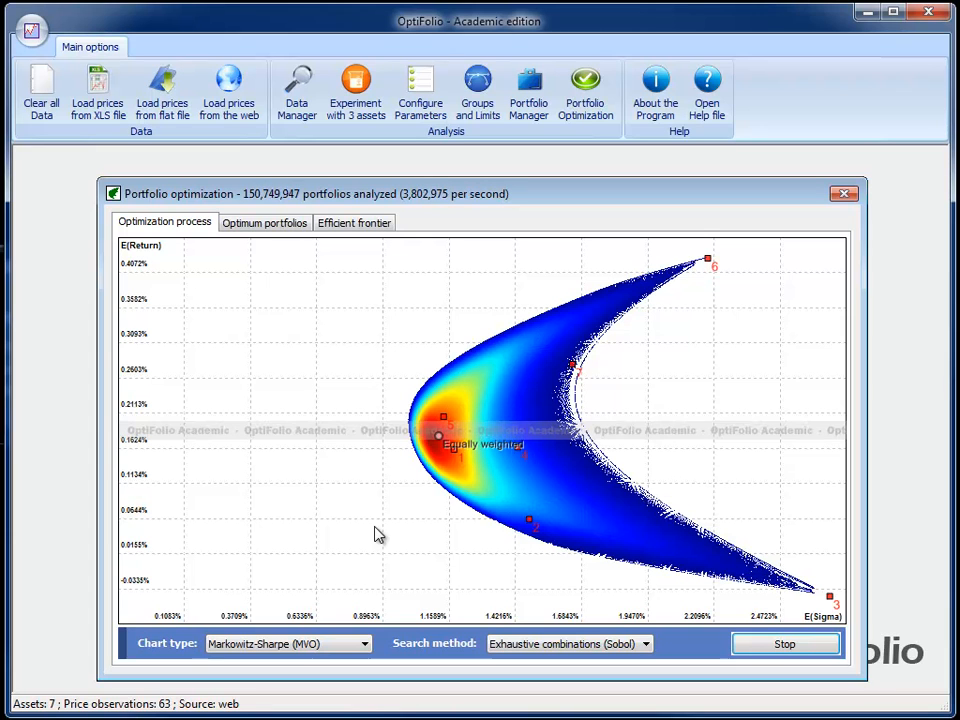
click(815, 650)
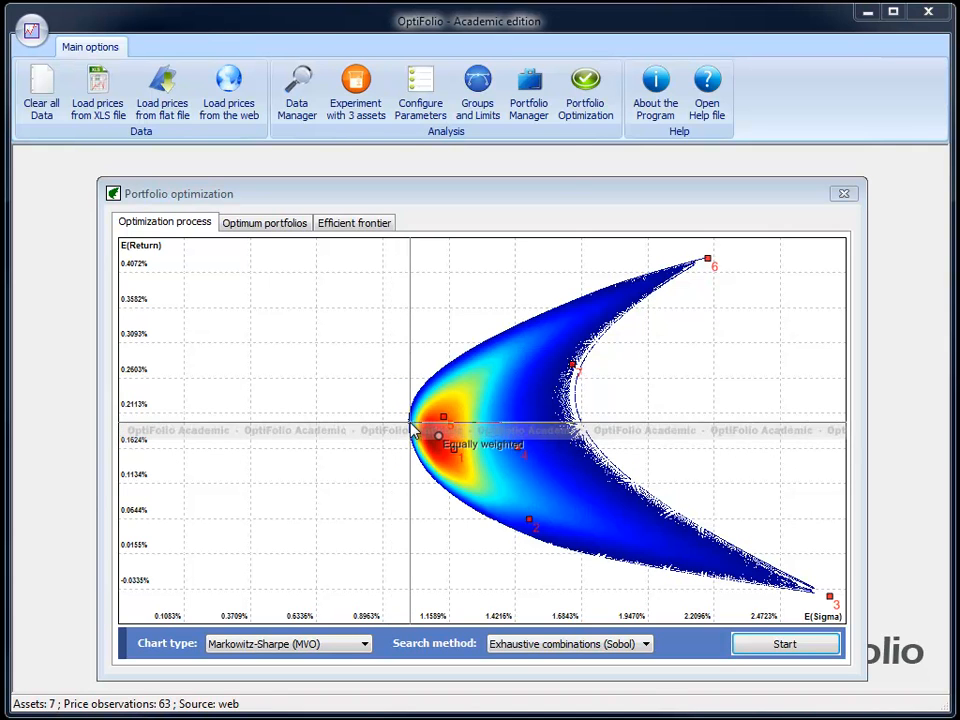
Step: Save a low-risk portfolio from the upper-left edge of the optimization cloud, accepting the suggested name
mouse_move(412, 430)
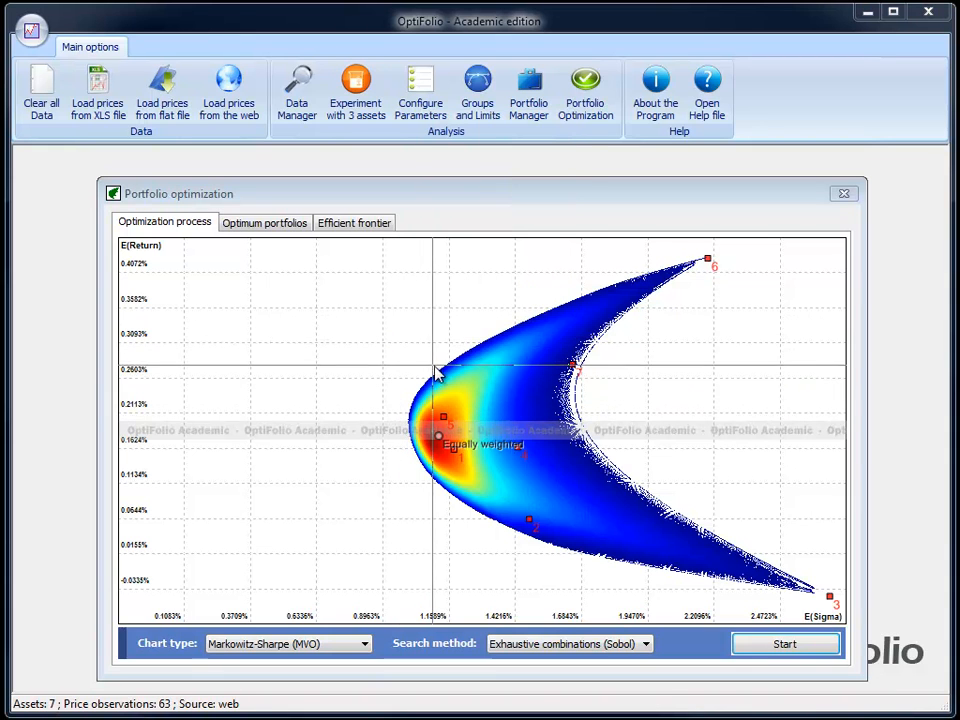
mouse_move(446, 377)
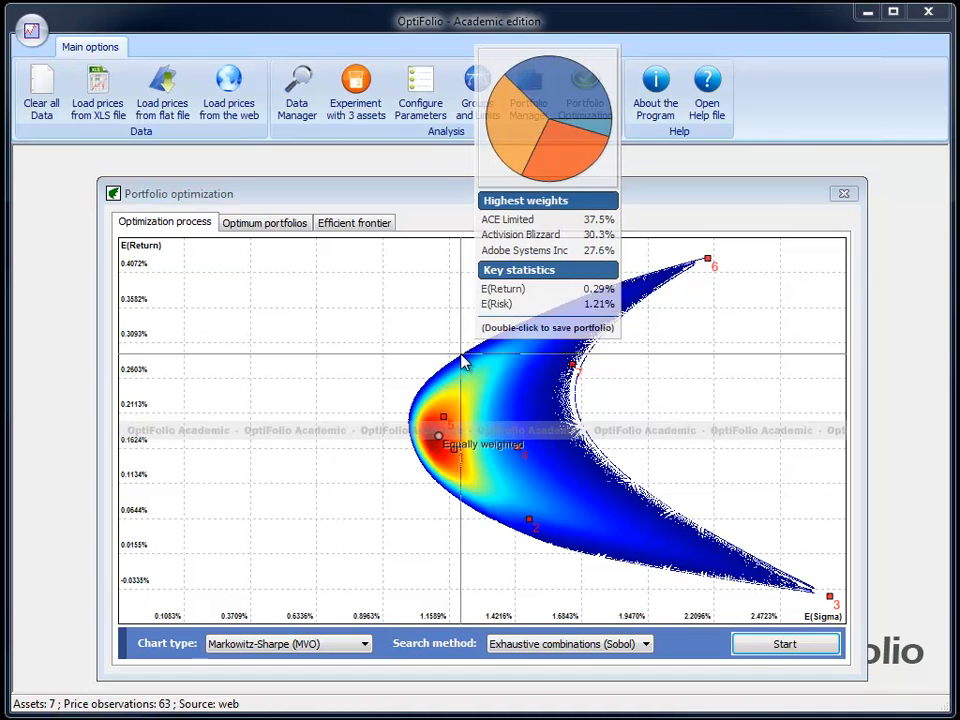
double_click(443, 372)
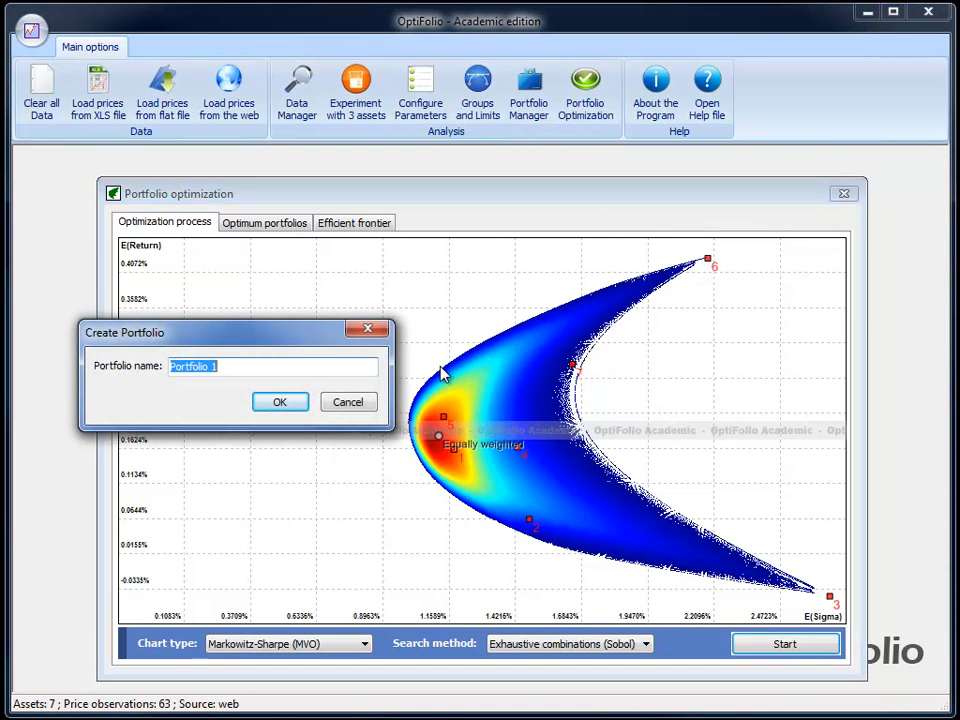
key(Return)
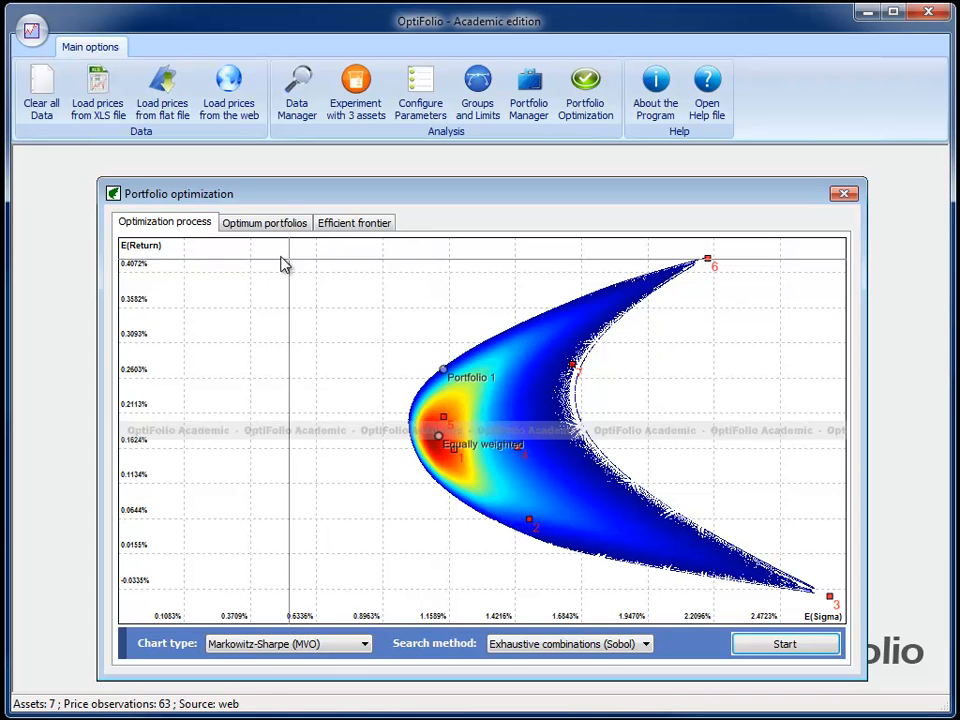
Step: Examine the optimum portfolios report and the efficient frontier's detailed portfolios, composition chart and strategic statistics
click(265, 224)
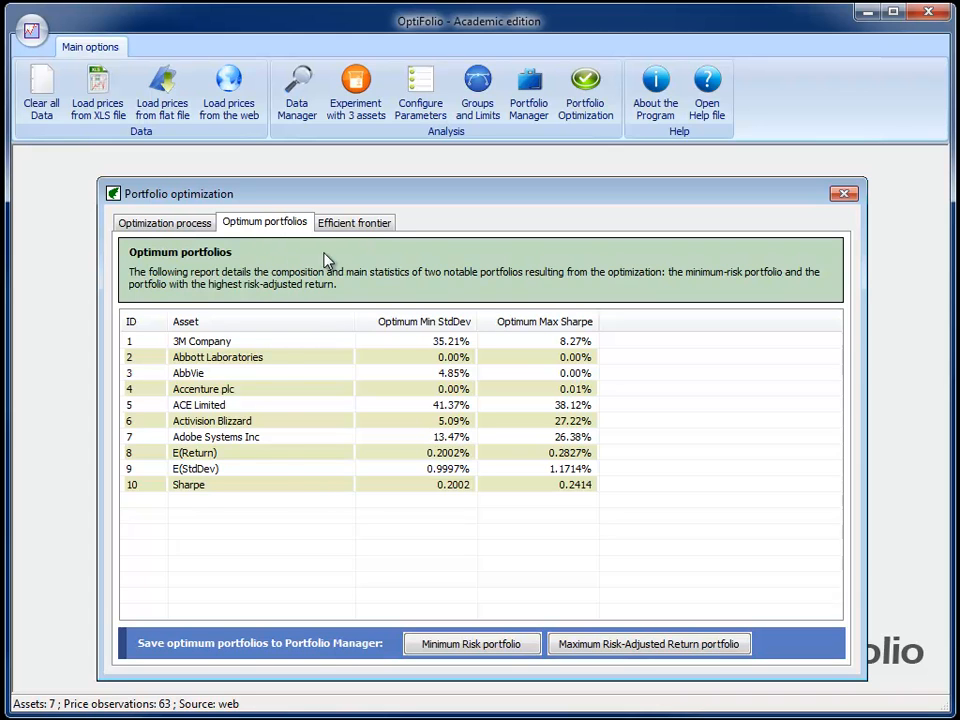
click(353, 224)
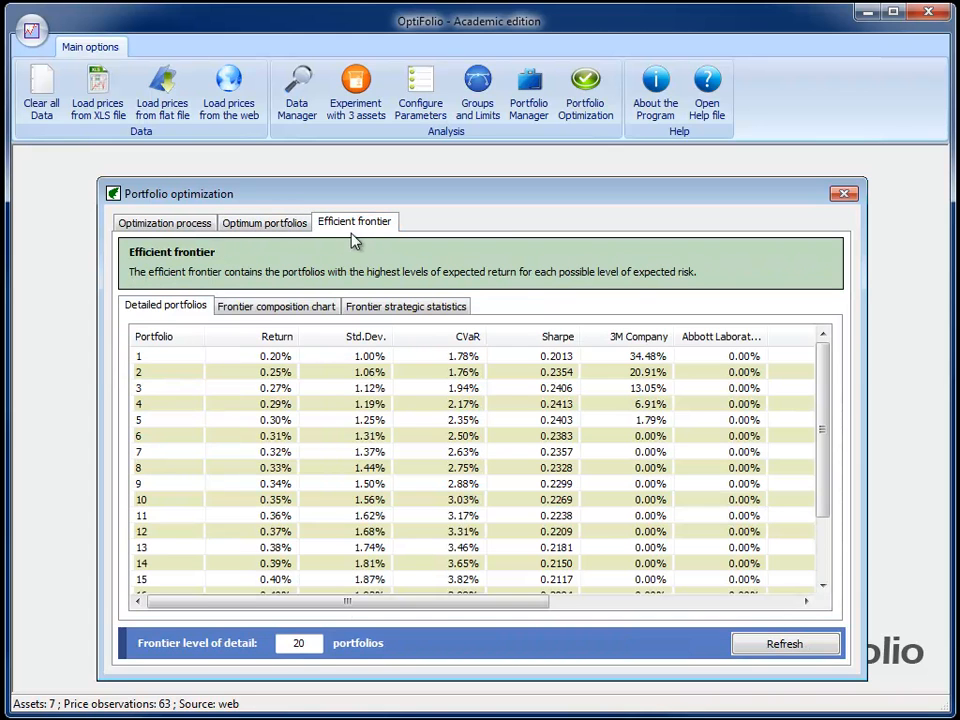
click(280, 312)
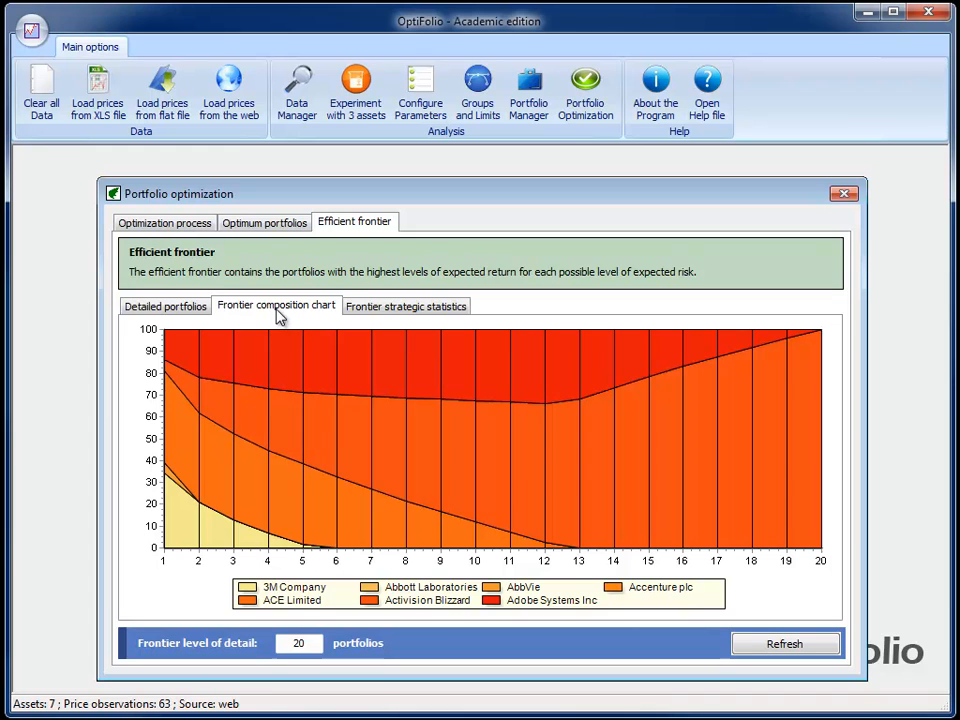
click(372, 309)
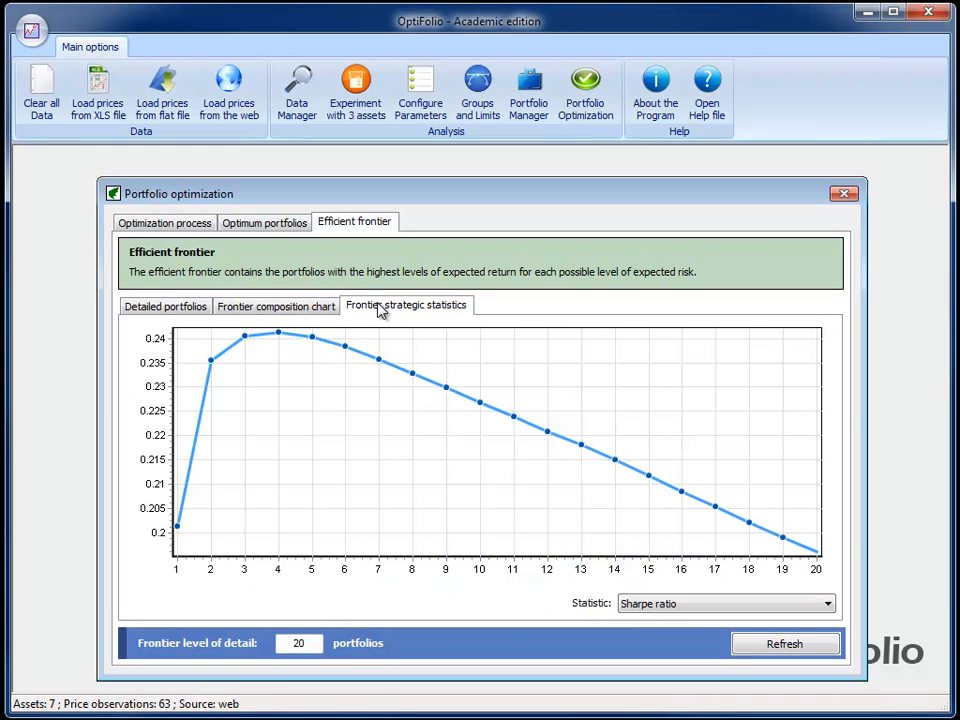
Step: Plot the frontier's Investor utility (Medium Risk Tolerance) statistic, followed by Keating's Omega
click(794, 608)
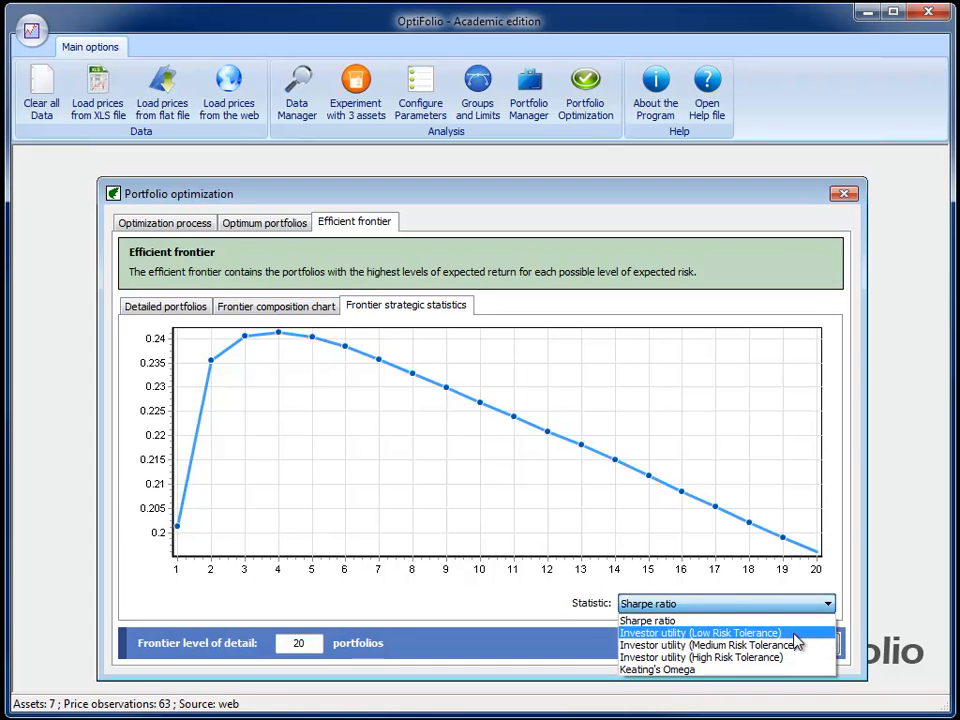
click(796, 645)
click(798, 614)
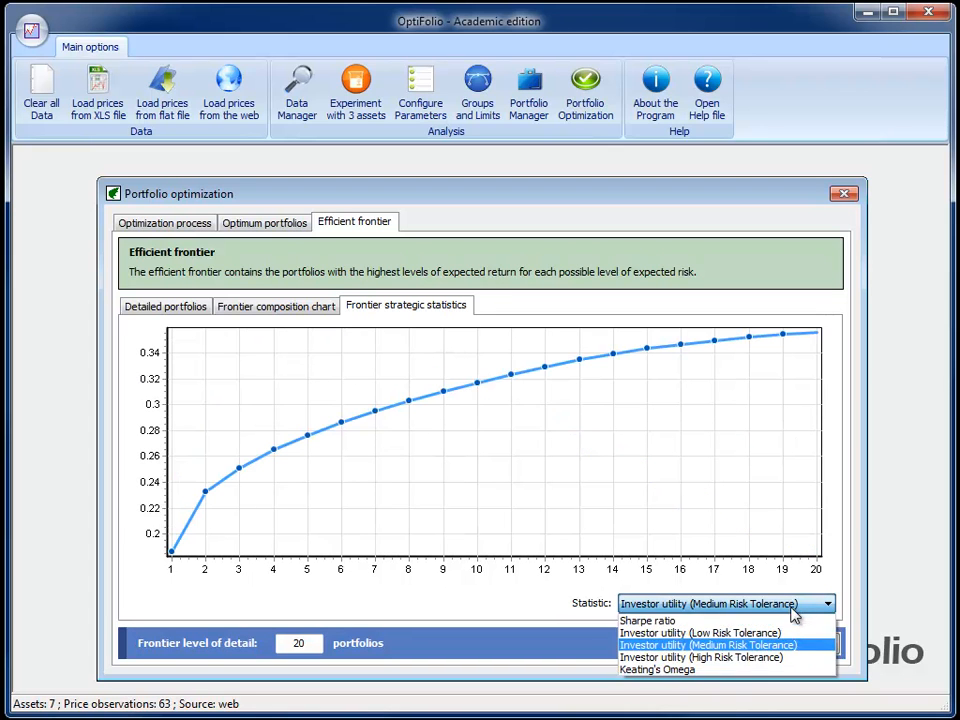
click(778, 677)
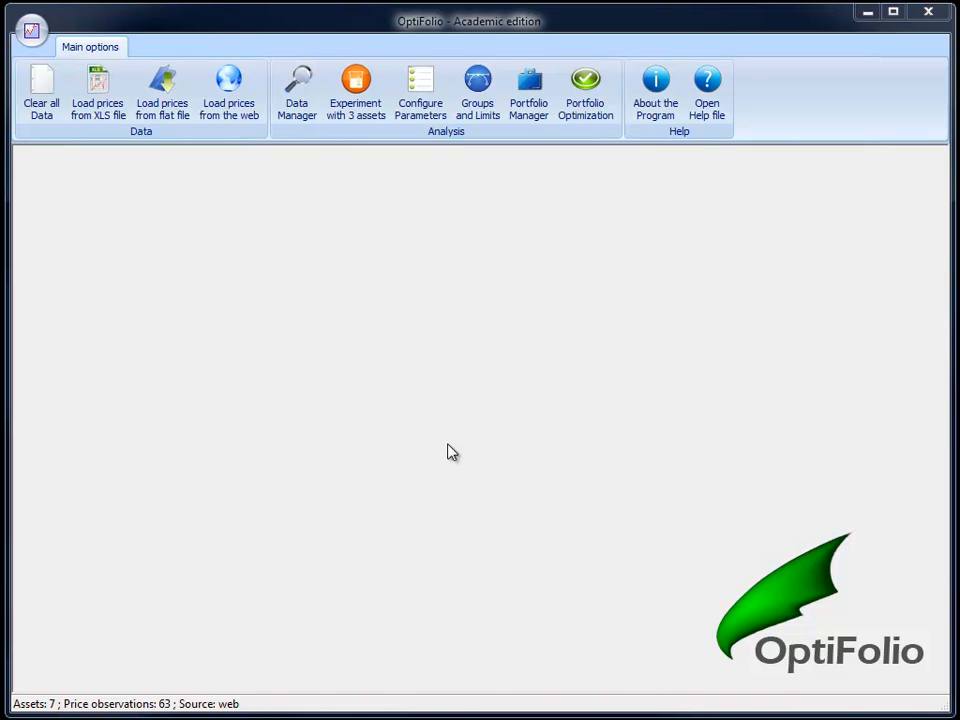
Step: Review the Low risk portfolio's composition, return statistics and back-testing chart in the Portfolio Manager
click(546, 120)
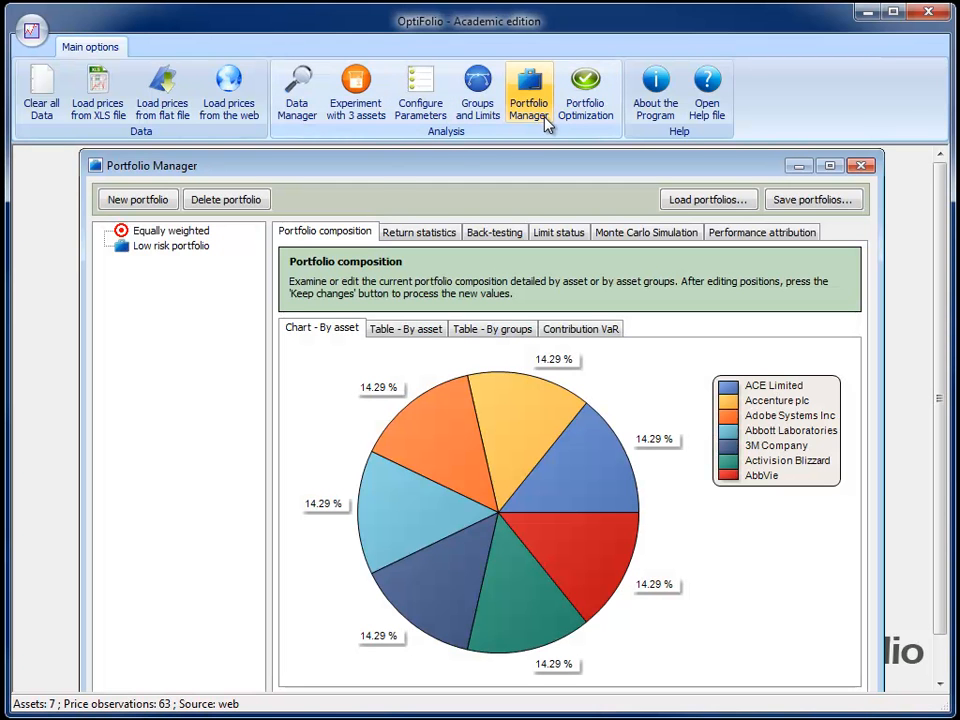
click(165, 248)
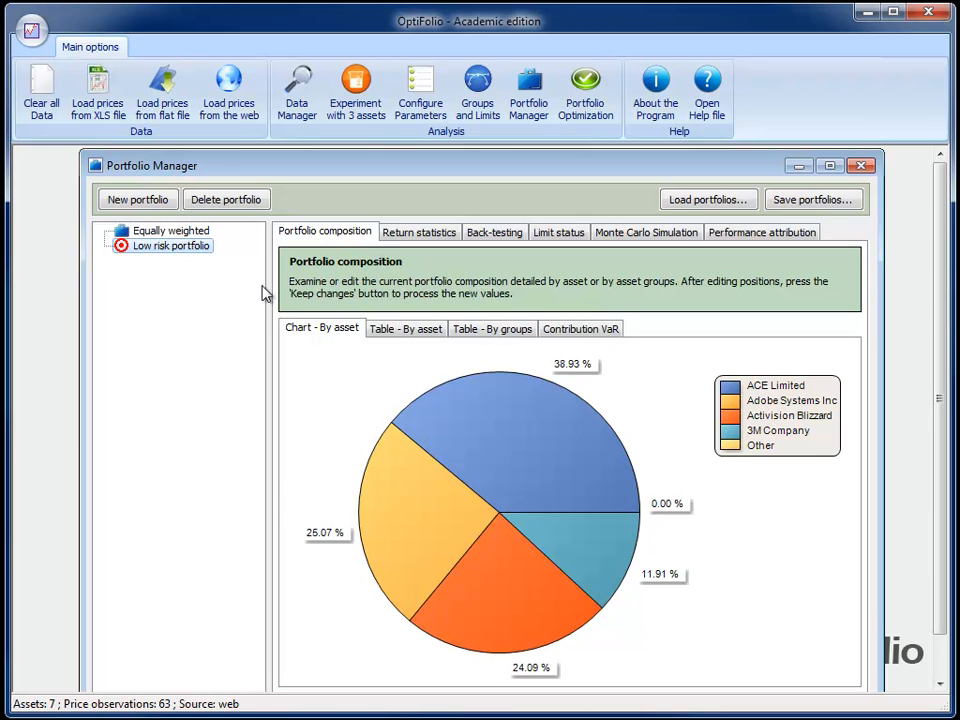
click(406, 244)
click(489, 238)
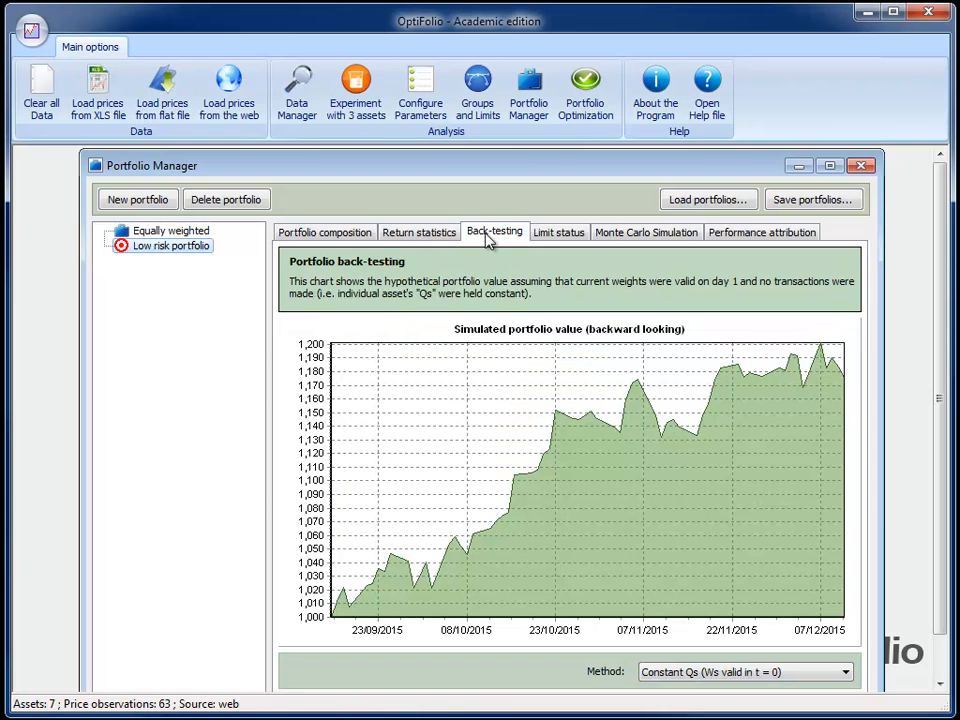